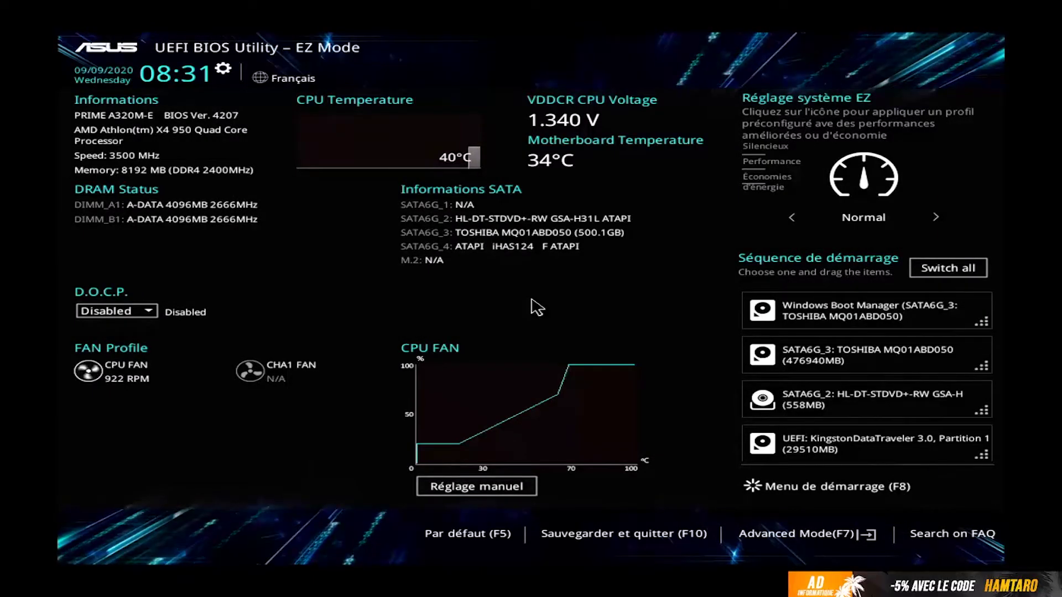
# - Switch the BIOS to Advanced Mode and open the Démarrage settings
pyautogui.press('F7')
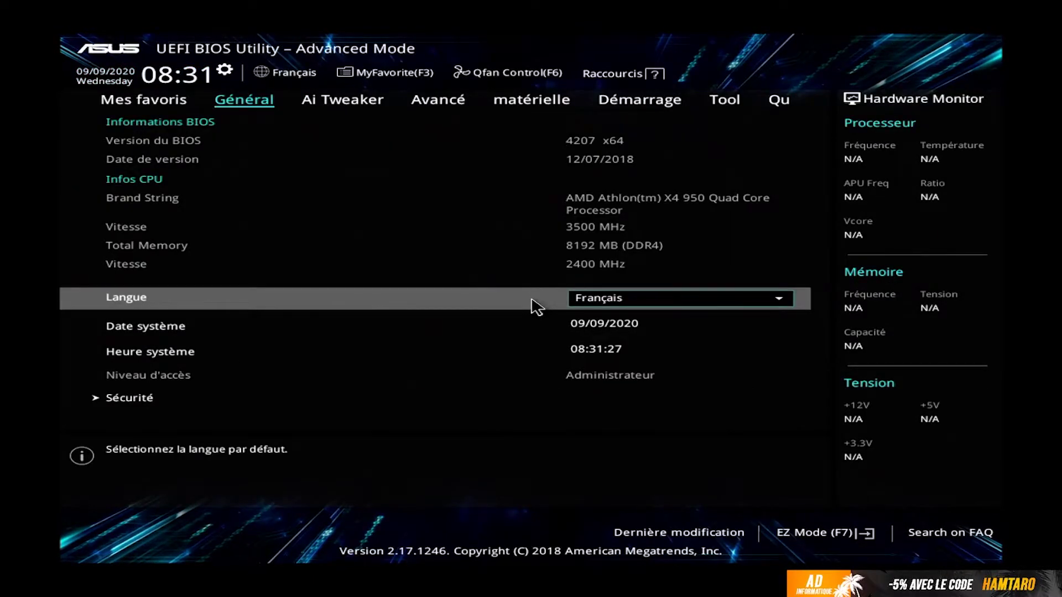
pyautogui.press('Right')
pyautogui.press('Right')
pyautogui.press('Right')
pyautogui.press('Right')
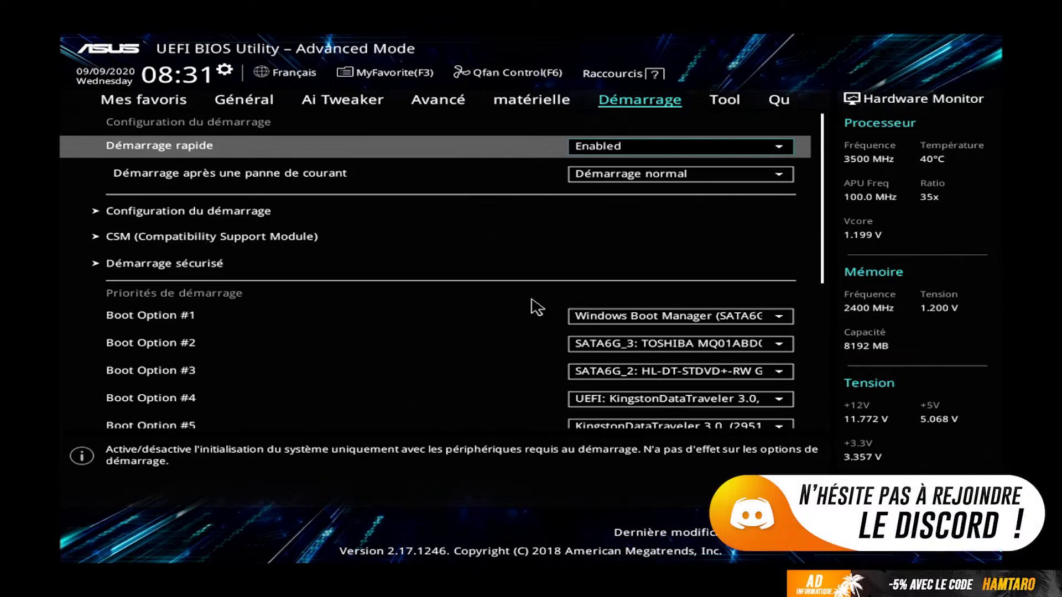
# - Set Boot Option #1 to UEFI: KingstonDataTraveler 3.0, Partition 1
pyautogui.press('Down')
pyautogui.press('Down')
pyautogui.press('Down')
pyautogui.press('Down')
pyautogui.press('Down')
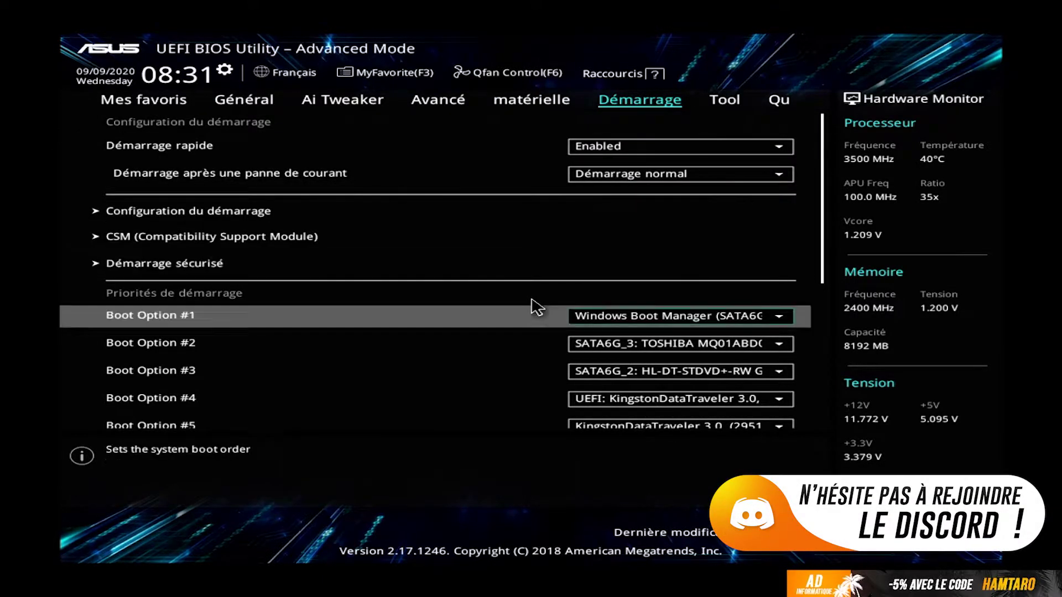
pyautogui.press('Return')
pyautogui.press('Up')
pyautogui.press('Up')
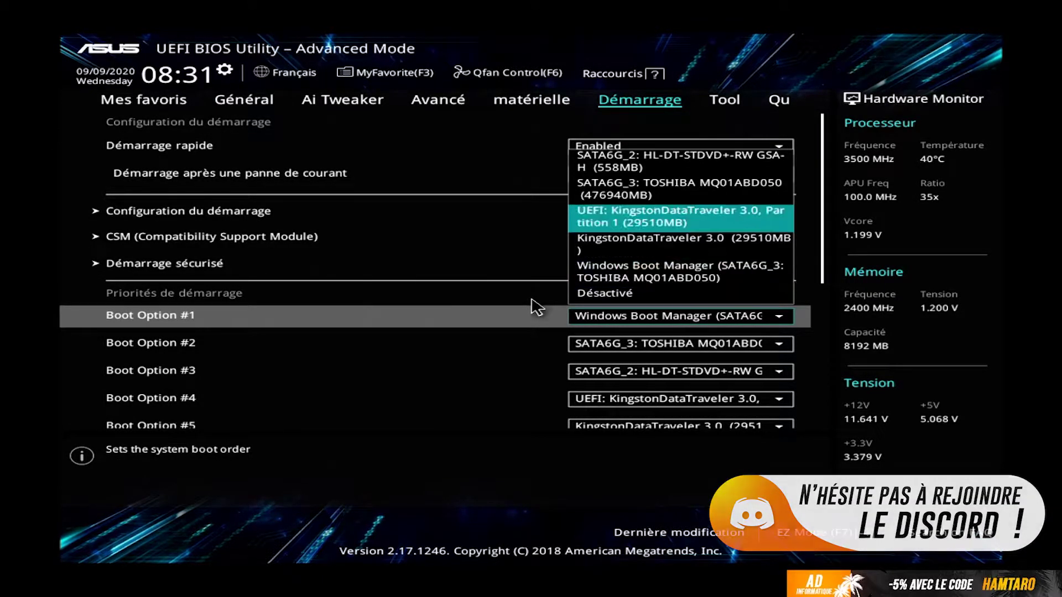
pyautogui.press('Return')
# - Disable the TOSHIBA MQ01ABD050 and Windows Boot Manager entries in the boot priorities below Boot Option #1
pyautogui.press('Down')
pyautogui.press('Return')
pyautogui.press('Down')
pyautogui.press('Down')
pyautogui.press('Down')
pyautogui.press('Down')
pyautogui.press('Return')
pyautogui.press('Down')
pyautogui.press('Down')
pyautogui.press('Up')
pyautogui.press('Return')
pyautogui.press('Up')
pyautogui.press('Return')
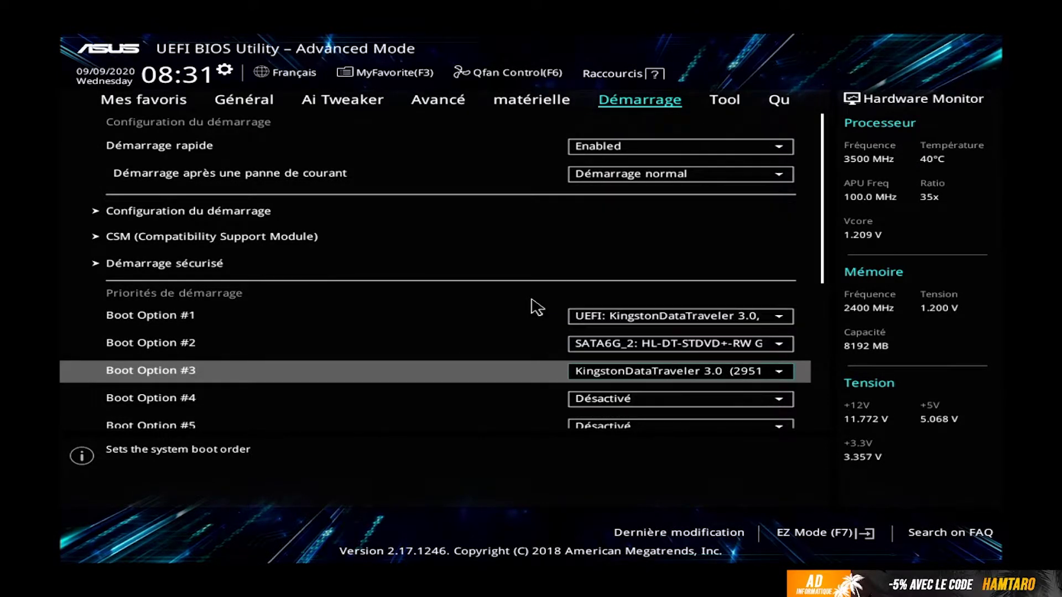
# - Set the remaining Boot Options #2 and #3 to Désactivé, then save the configuration and restart
pyautogui.press('Up')
pyautogui.press('Return')
pyautogui.press('Down')
pyautogui.press('Down')
pyautogui.press('Down')
pyautogui.press('Down')
pyautogui.press('Down')
pyautogui.press('Return')
pyautogui.press('Return')
pyautogui.press('Down')
pyautogui.press('Down')
pyautogui.press('Return')
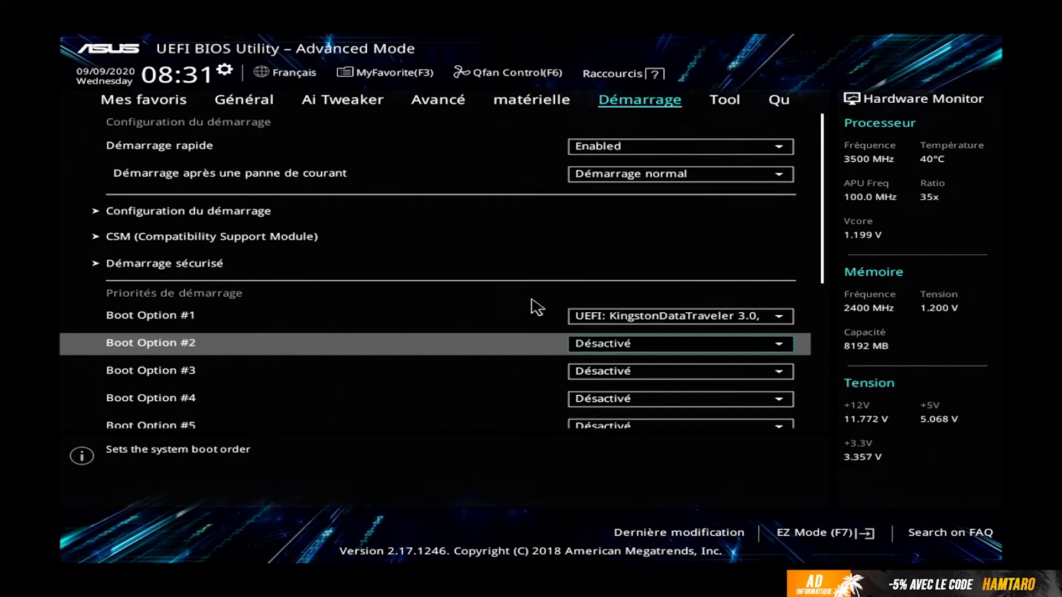
pyautogui.press('F10')
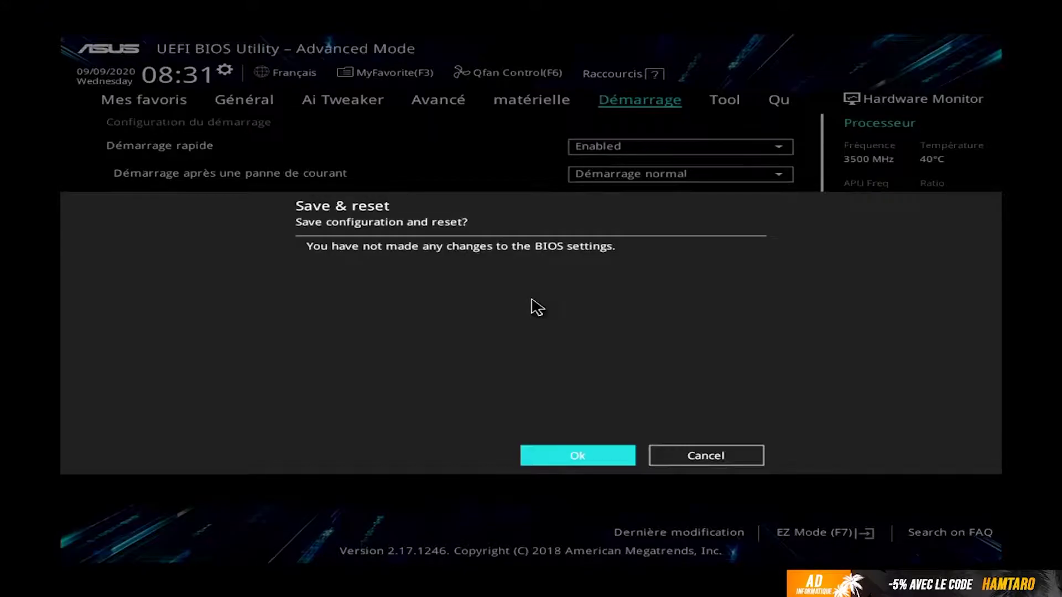
pyautogui.press('Return')
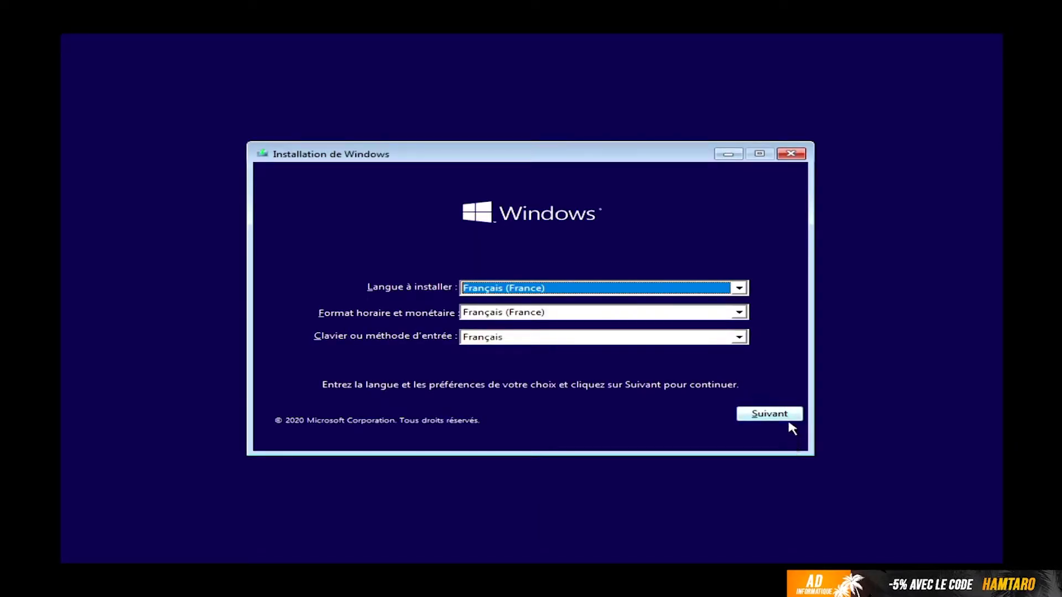
# - Start the Windows installation with the French settings, without a product key, and choose the Windows 10 Professionnel edition
pyautogui.click(789, 419)
pyautogui.click(542, 313)
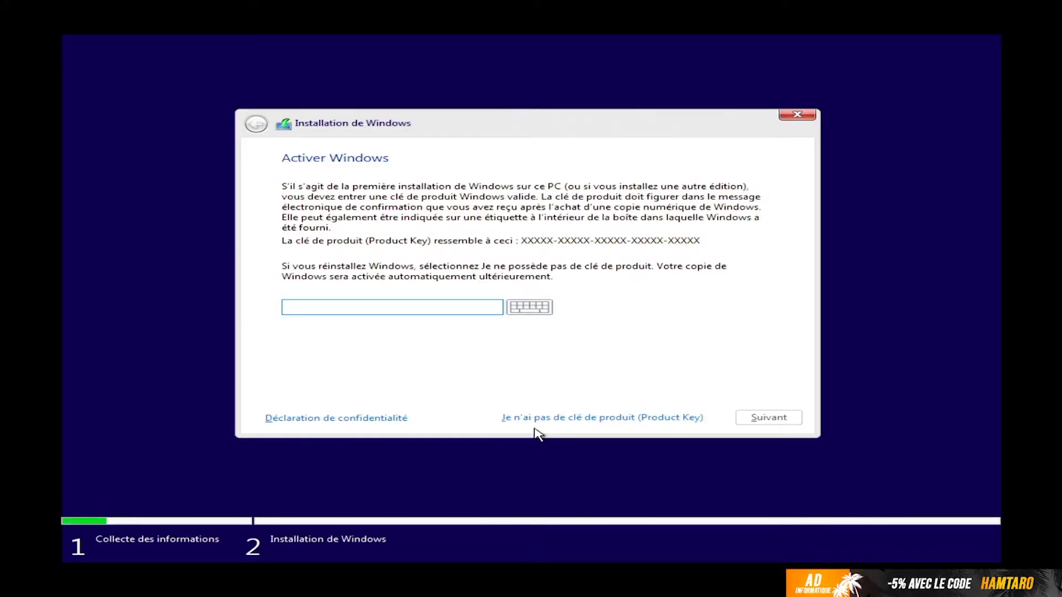
pyautogui.click(536, 417)
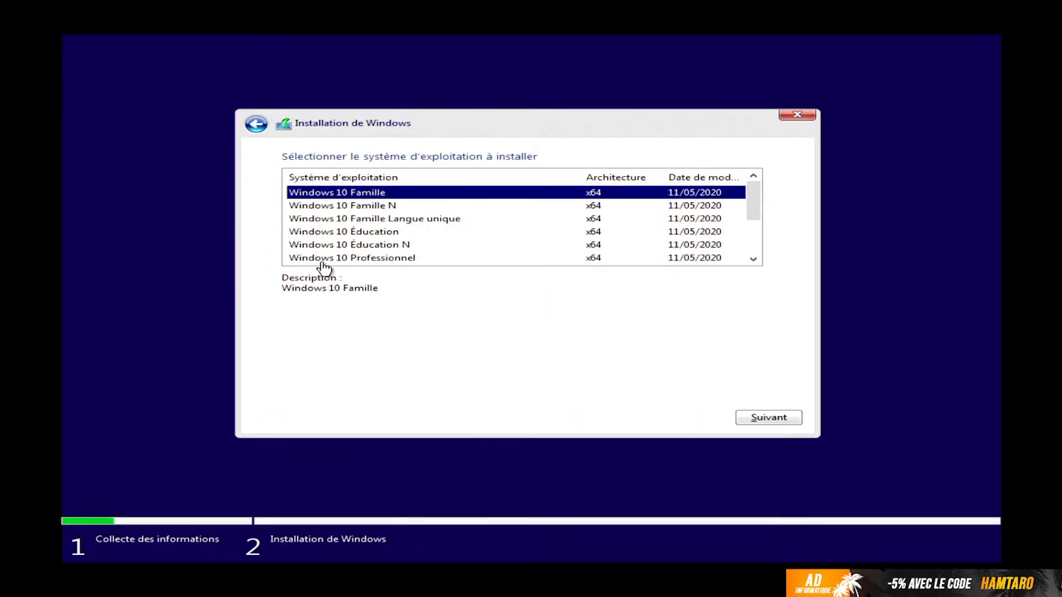
pyautogui.click(333, 258)
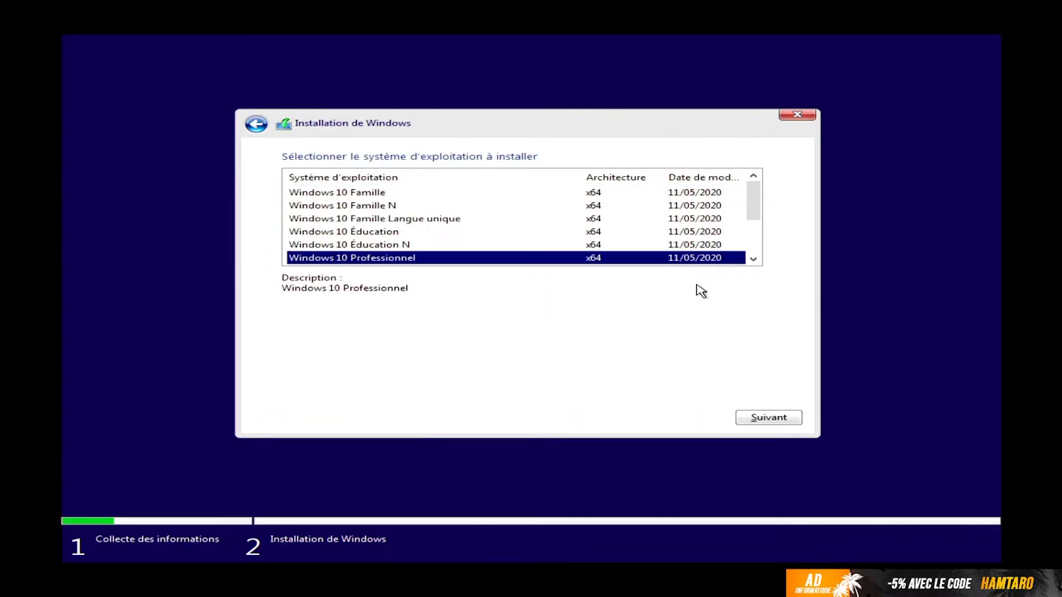
pyautogui.click(746, 416)
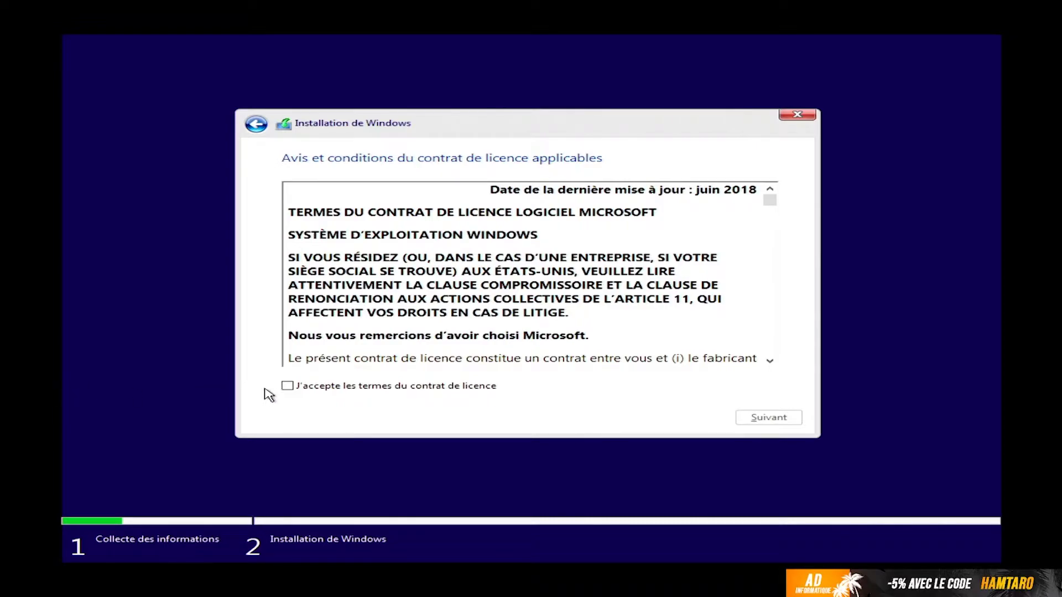
# - Accept the licence terms and choose the custom installation that installs only Windows
pyautogui.click(289, 387)
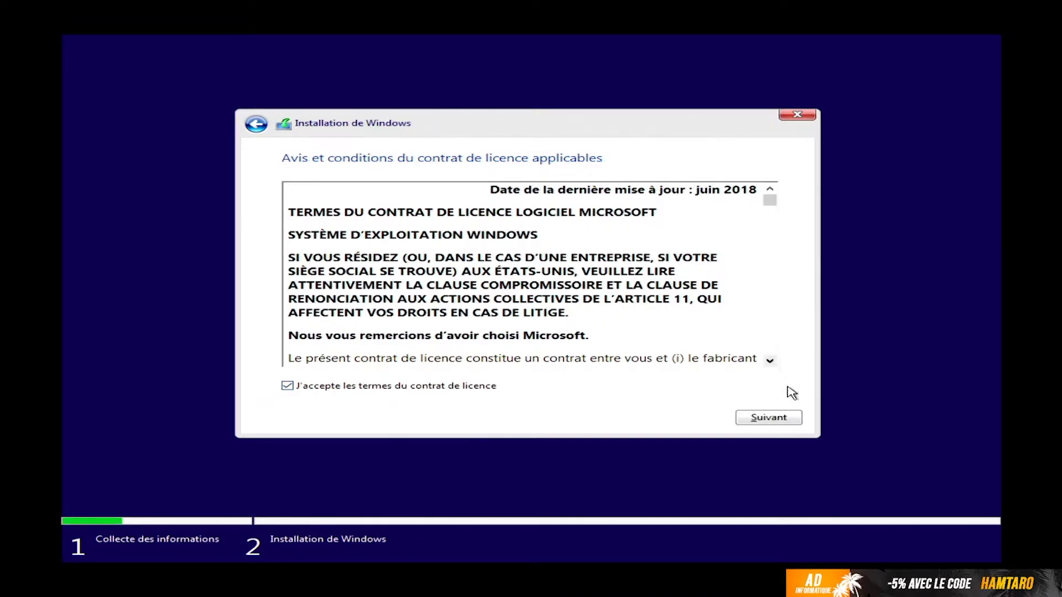
pyautogui.click(762, 416)
pyautogui.click(508, 325)
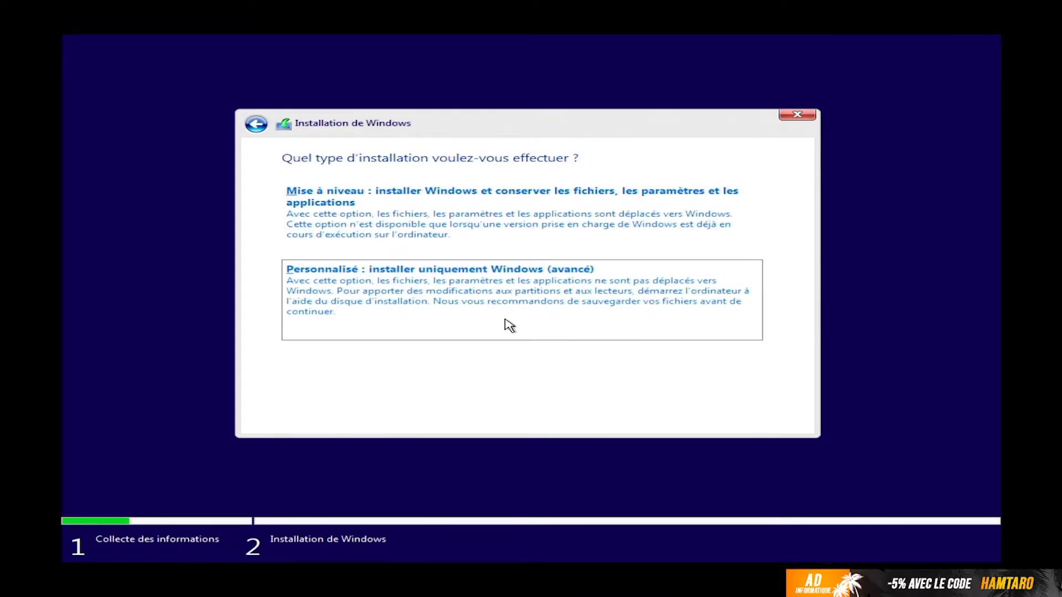
pyautogui.click(668, 294)
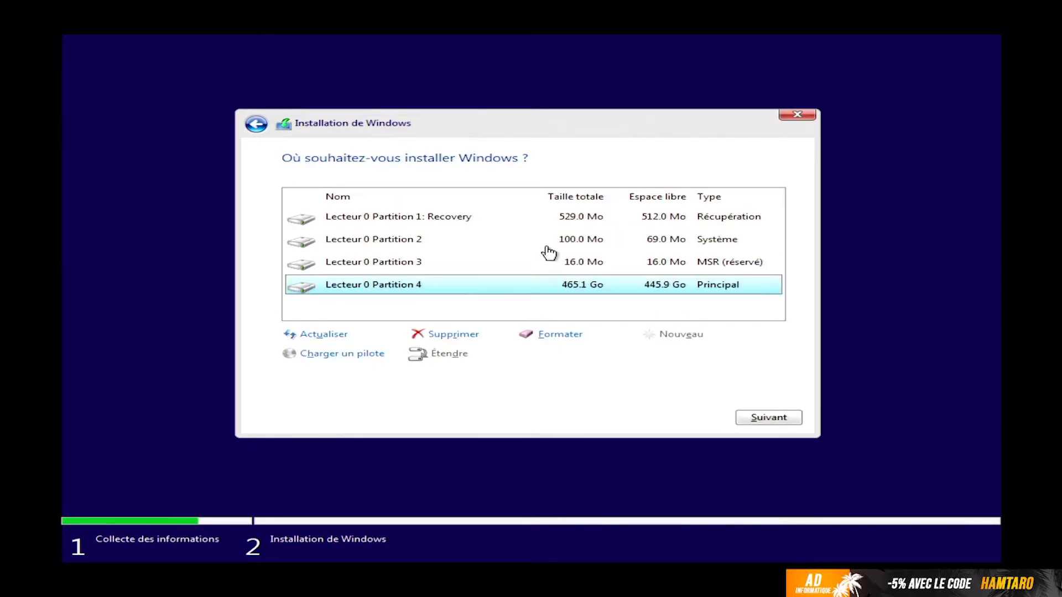
# - Delete all four existing partitions on Lecteur 0, including the recovery, system, MSR and principal partitions
pyautogui.click(506, 221)
pyautogui.click(453, 334)
pyautogui.click(658, 357)
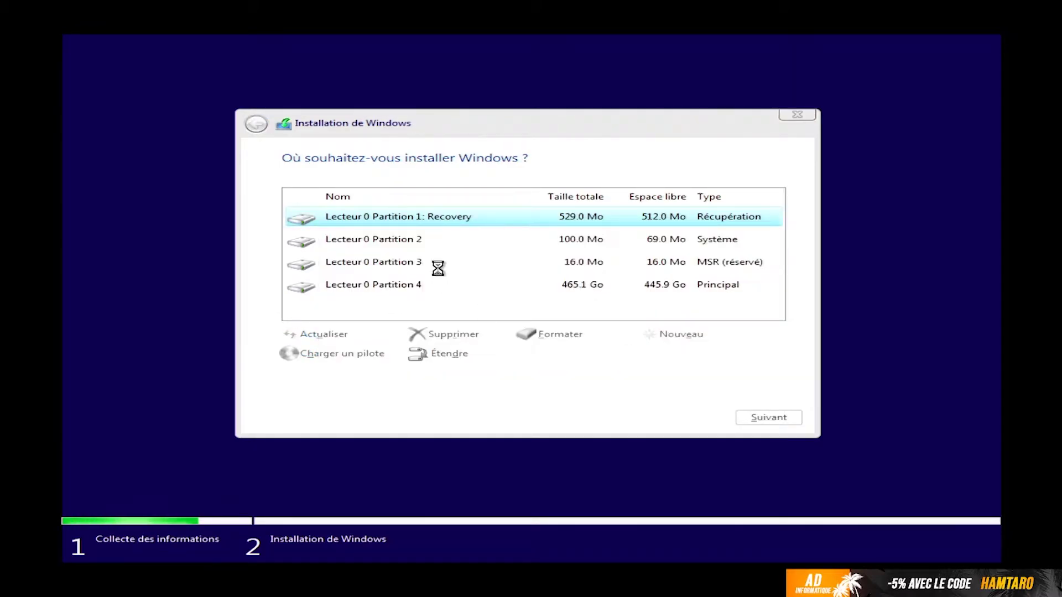
pyautogui.click(453, 334)
pyautogui.click(653, 354)
pyautogui.click(452, 334)
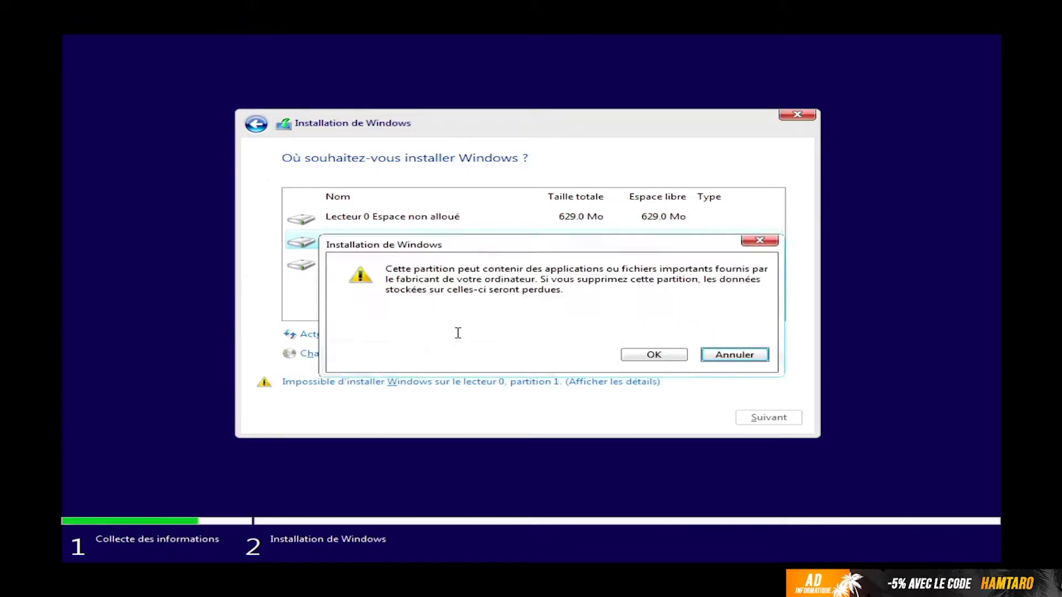
pyautogui.click(682, 355)
pyautogui.click(480, 241)
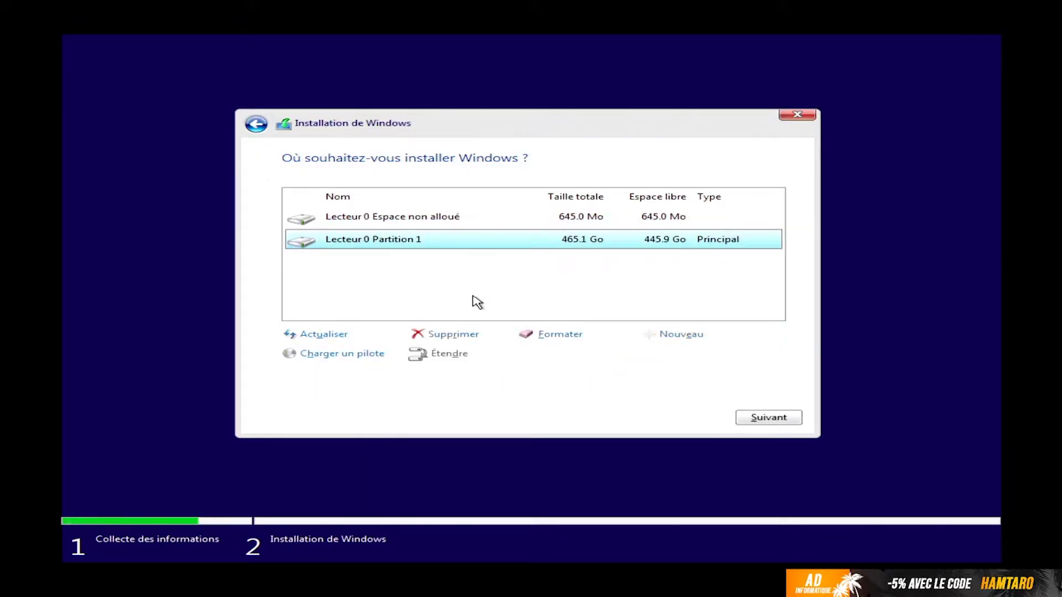
pyautogui.click(452, 334)
pyautogui.click(648, 356)
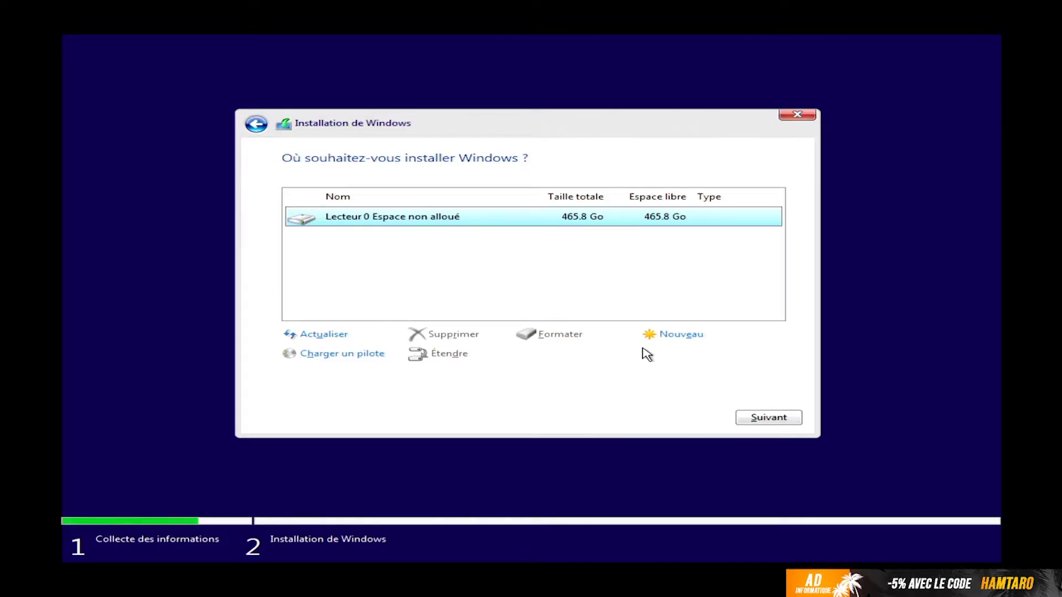
# - Create a 476939 Mo partition from the unallocated space of Lecteur 0 and continue the installation
pyautogui.click(673, 335)
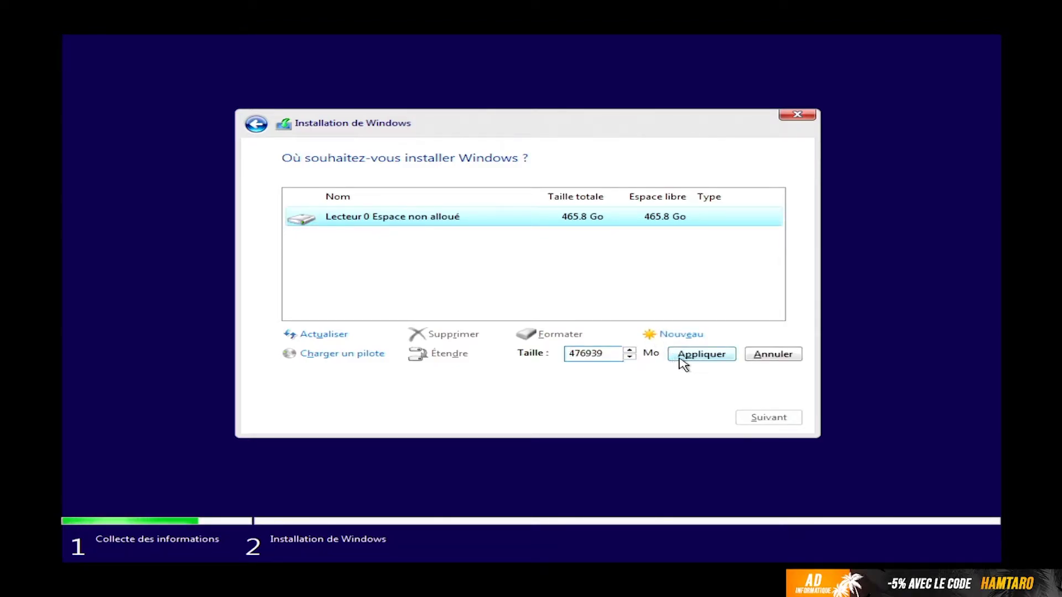
pyautogui.click(688, 354)
pyautogui.click(667, 355)
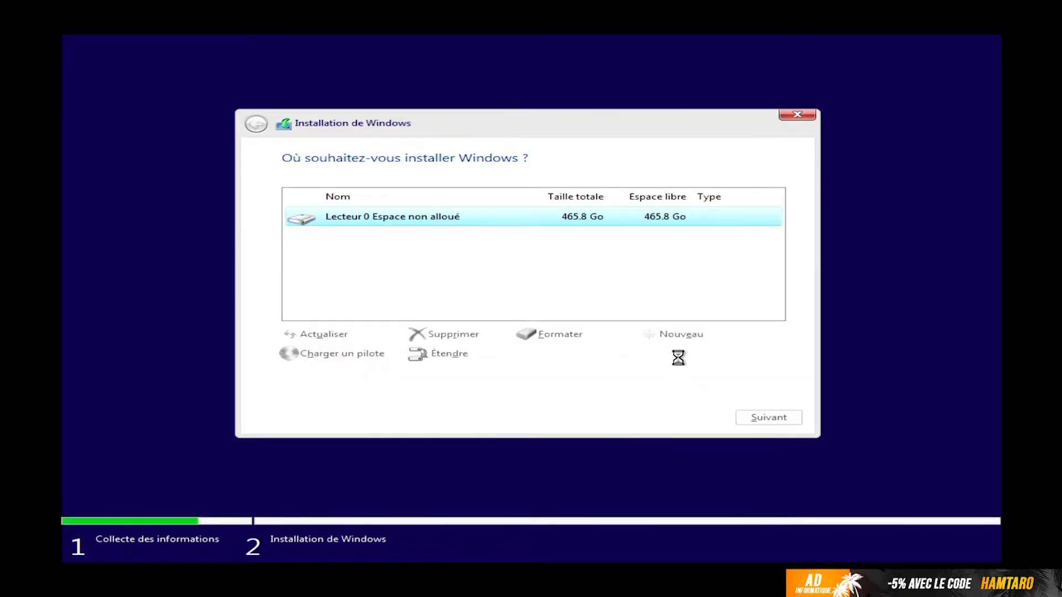
pyautogui.click(767, 421)
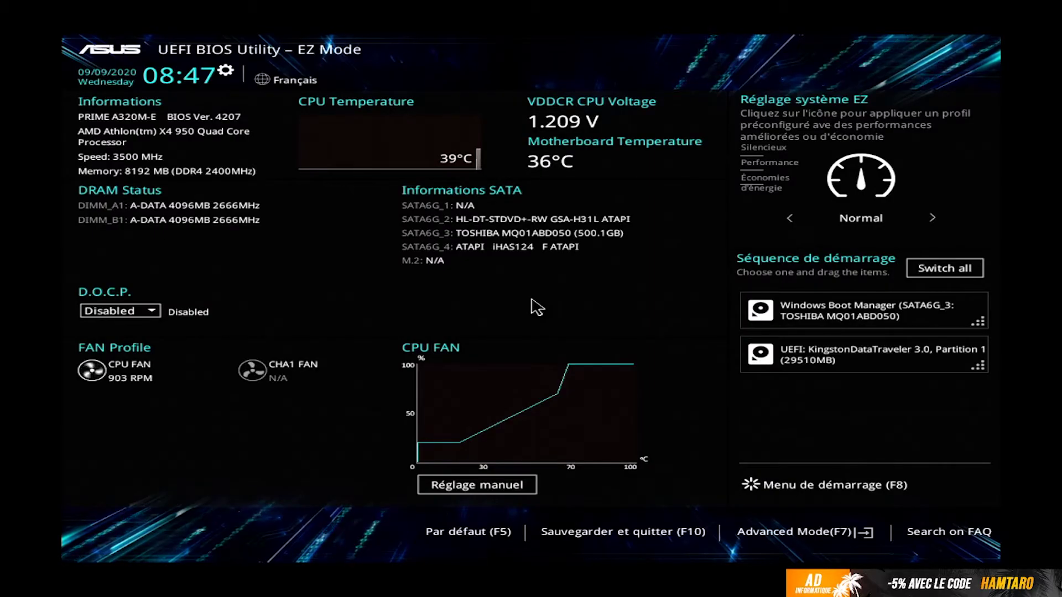
# - Go back to the Démarrage settings in Advanced Mode after the restart into the BIOS
pyautogui.press('F7')
pyautogui.press('Right')
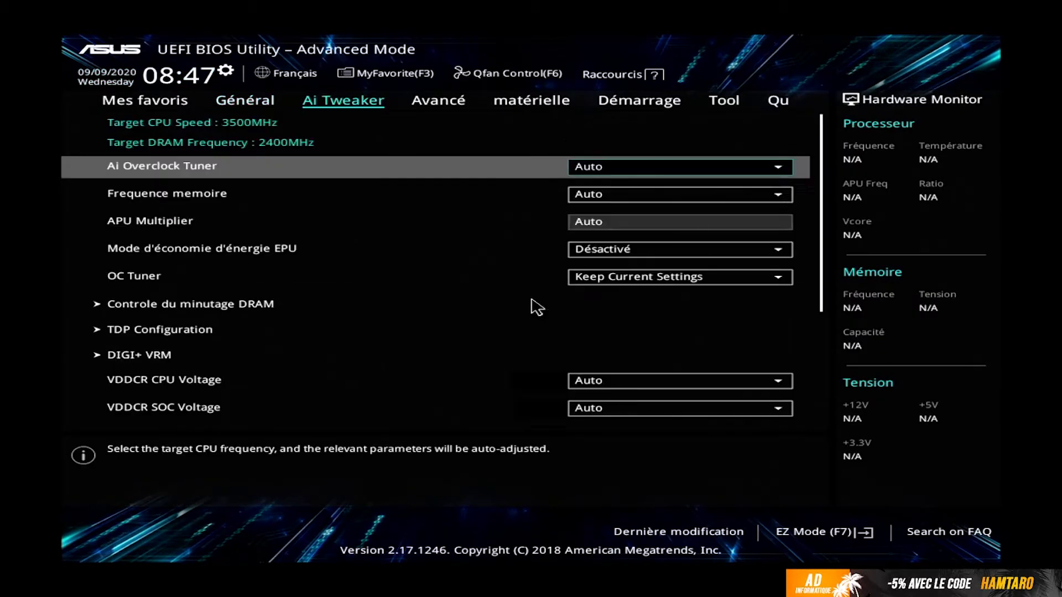
pyautogui.press('Right')
pyautogui.press('Right')
pyautogui.press('Right')
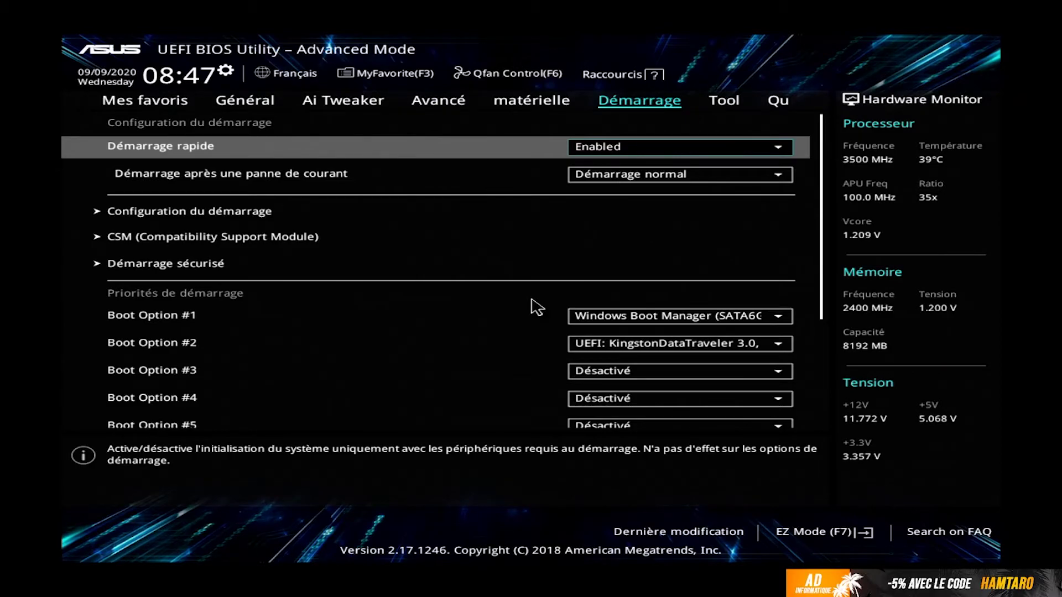
# - Keep Windows Boot Manager as Boot Option #1 and set Boot Option #2 to Désactivé
pyautogui.press('Down')
pyautogui.press('Down')
pyautogui.press('Down')
pyautogui.press('Down')
pyautogui.press('Down')
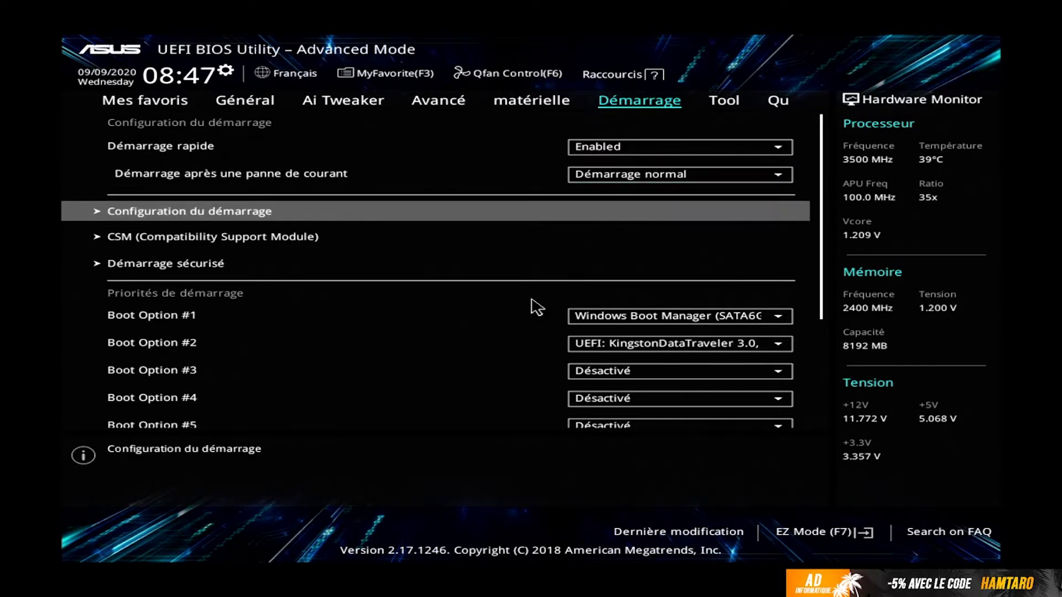
pyautogui.press('Return')
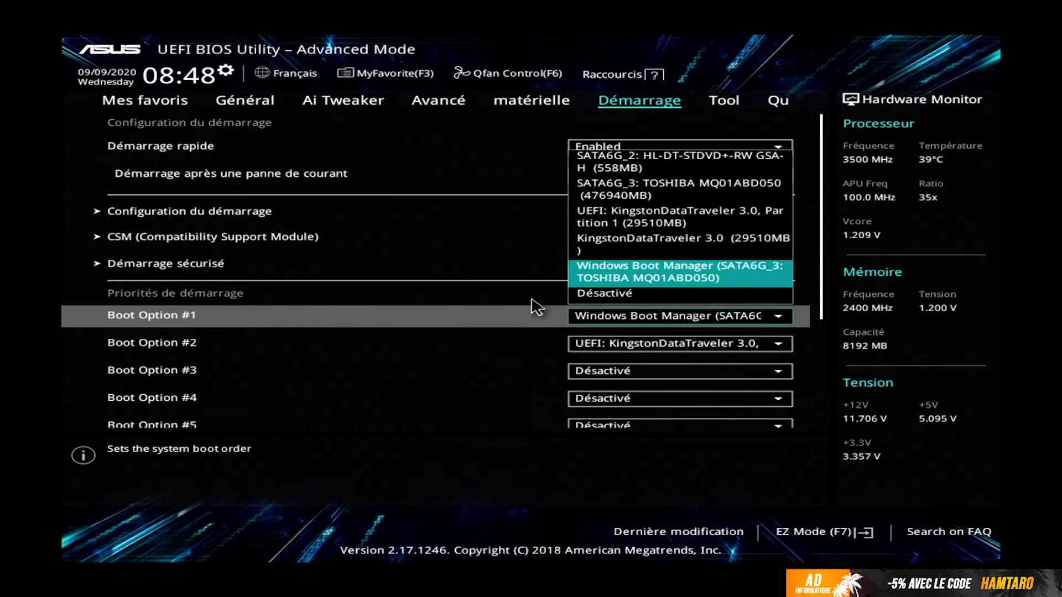
pyautogui.press('Escape')
pyautogui.press('Down')
pyautogui.press('Return')
pyautogui.press('Down')
pyautogui.press('Down')
pyautogui.press('Down')
pyautogui.press('Return')
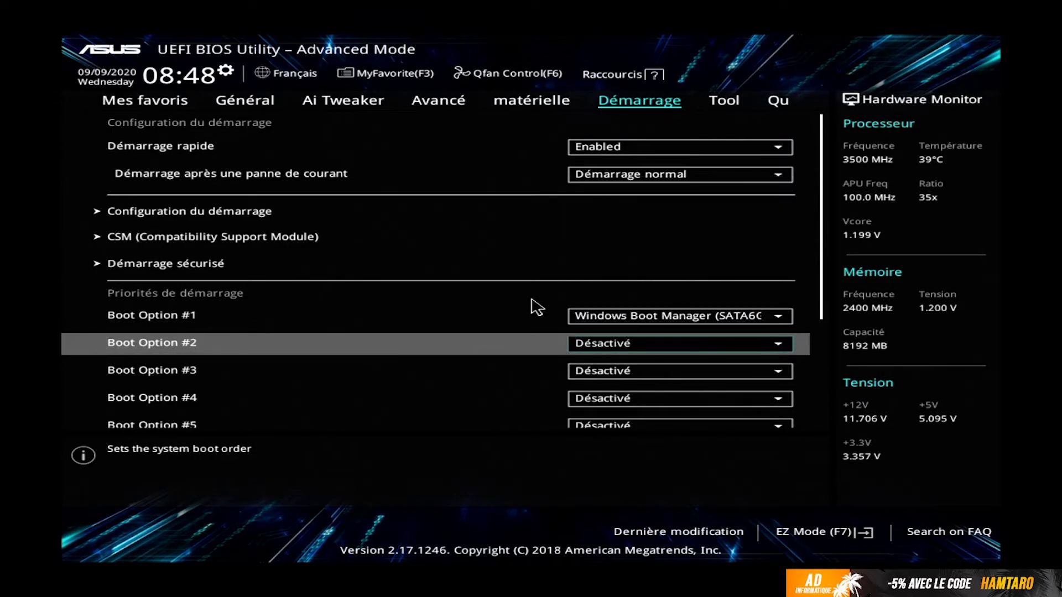
pyautogui.press('F7')
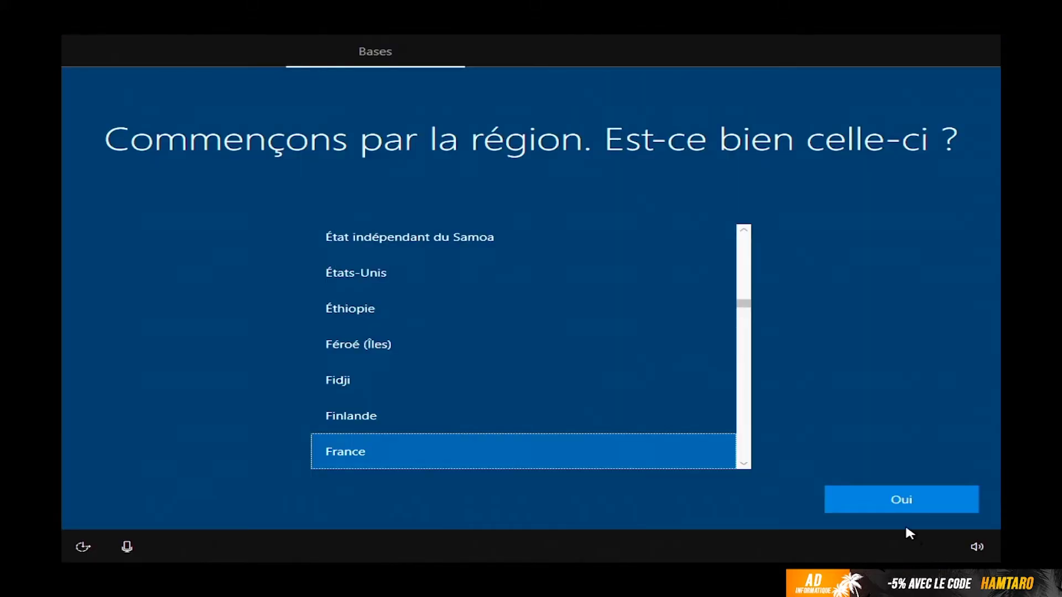
# - Confirm France as the region and continue through the basic Windows setup pages
pyautogui.click(903, 503)
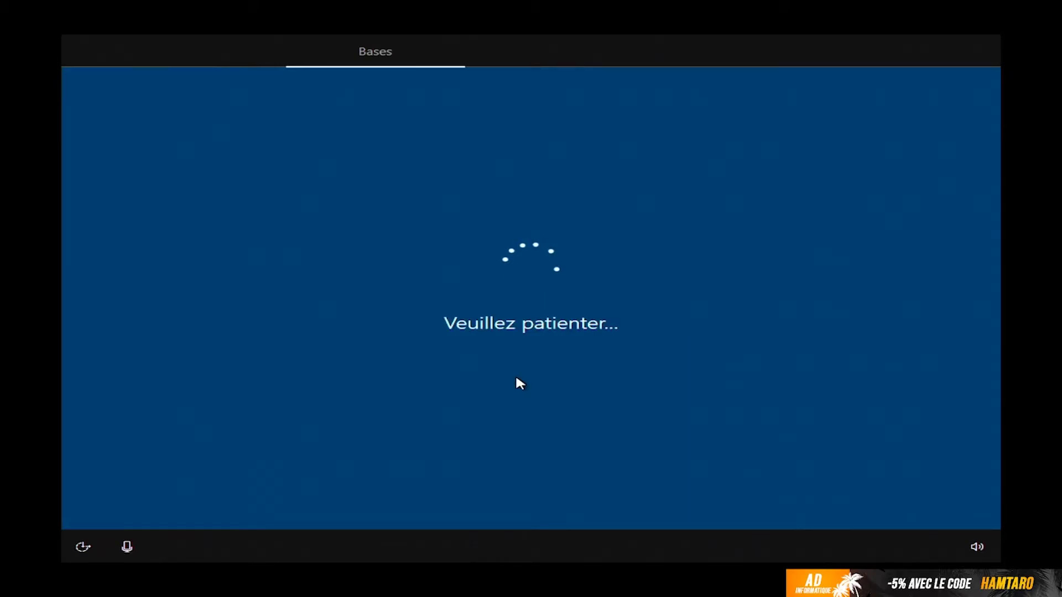
pyautogui.click(972, 499)
pyautogui.click(861, 507)
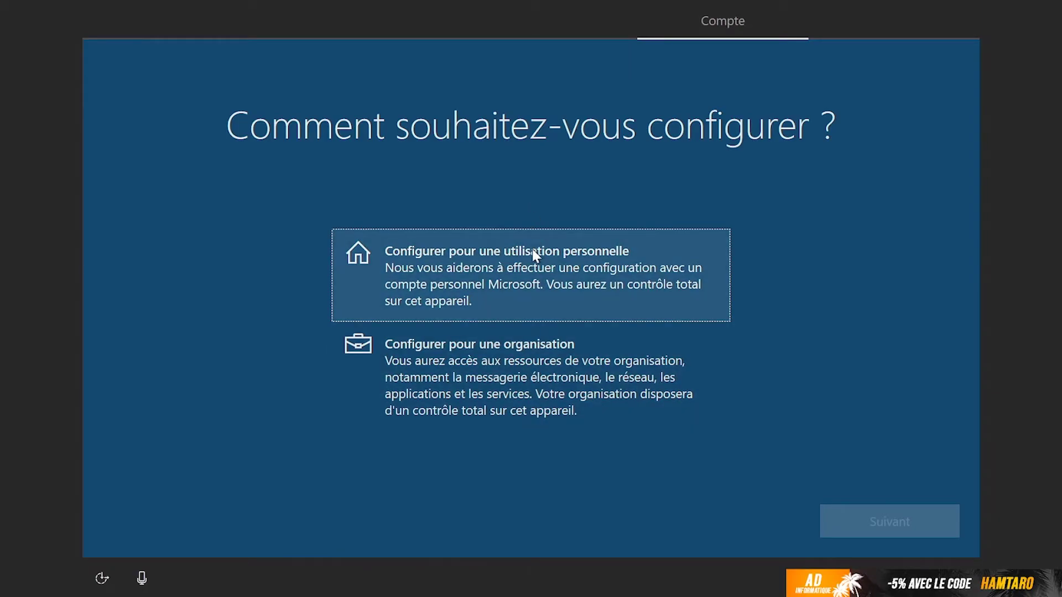
# - Configure the PC for personal use with an offline account and limited experience, entering AD Informatique as the user name
pyautogui.click(534, 253)
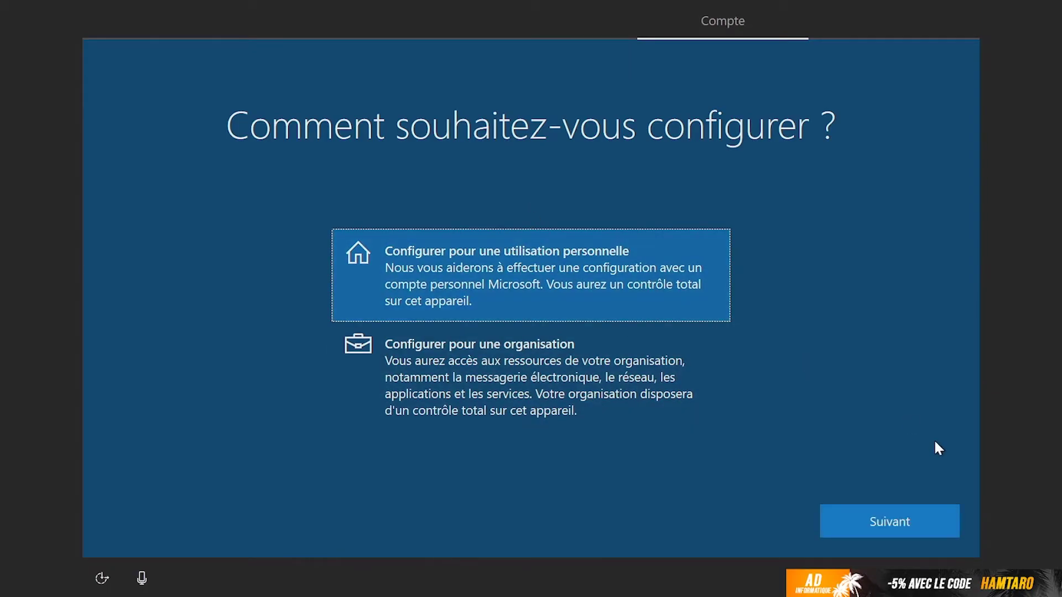
pyautogui.click(909, 528)
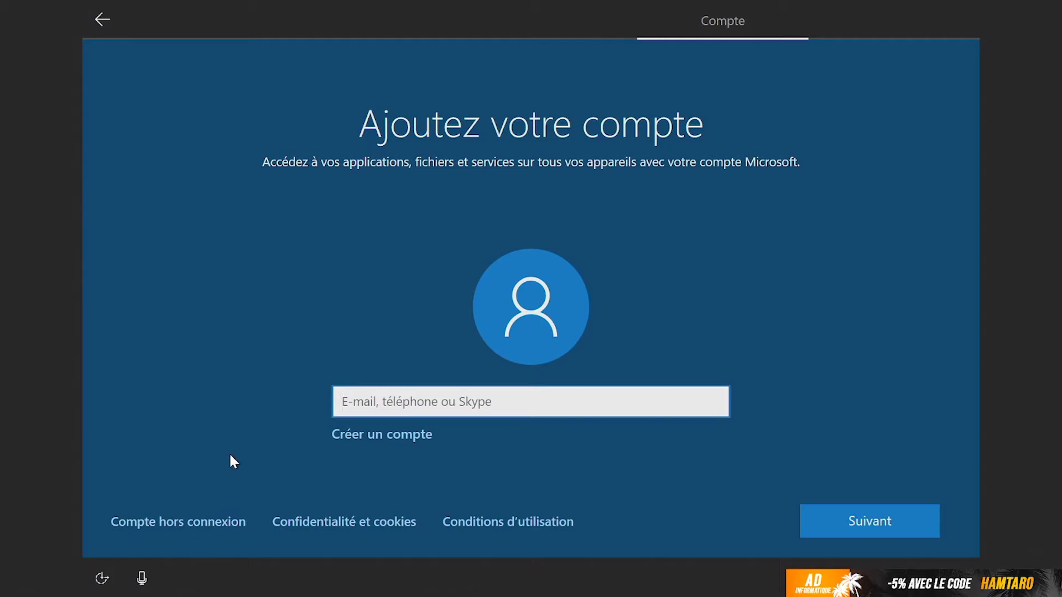
pyautogui.click(198, 523)
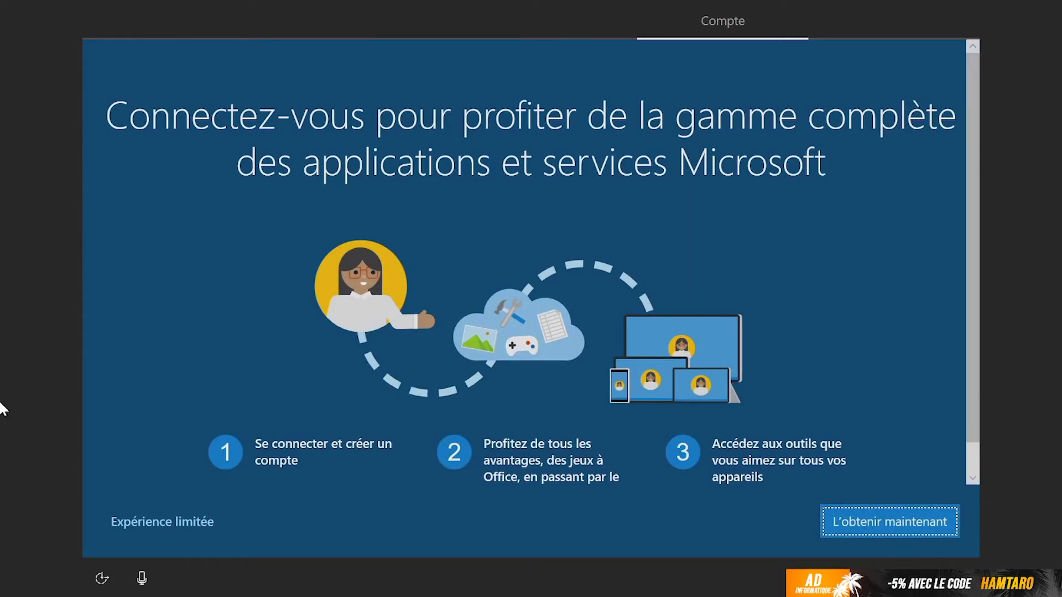
pyautogui.click(139, 522)
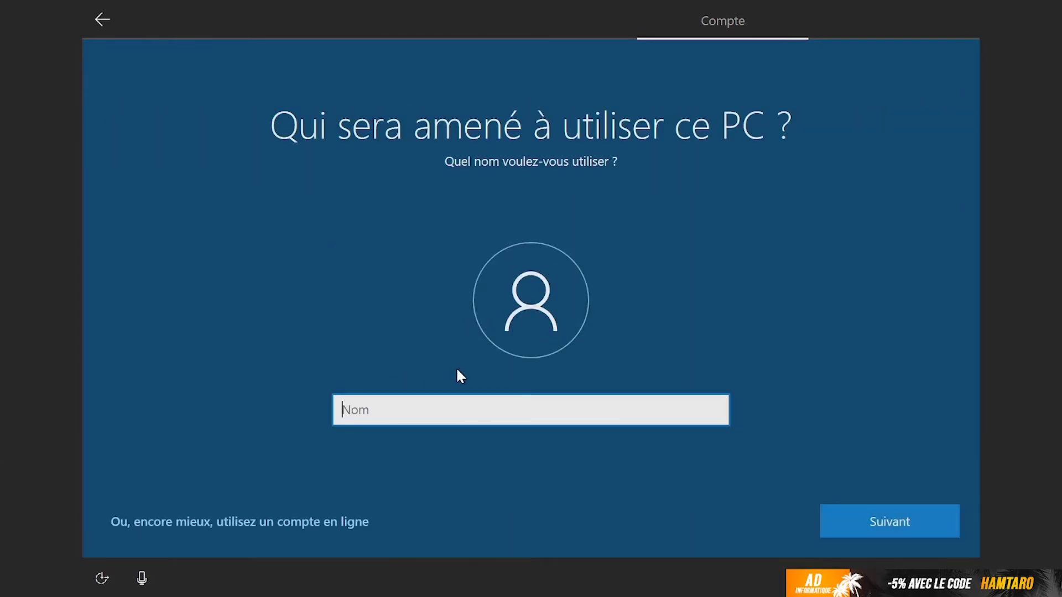
pyautogui.write('AD Informatique')
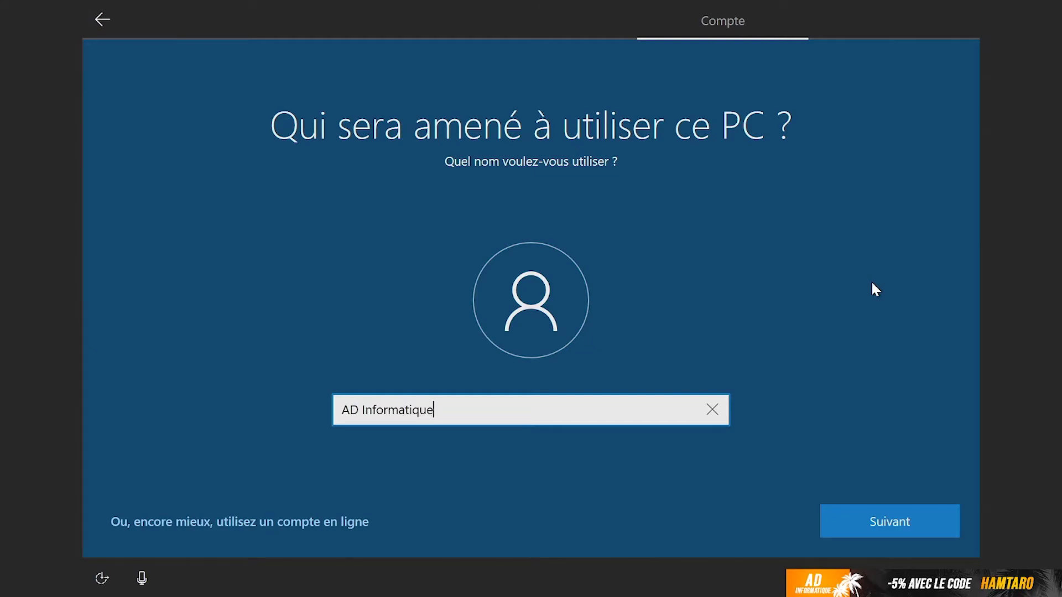
# - Confirm the user name, leave the account password blank, and accept Ne pas utiliser la reconnaissance vocale en ligne
pyautogui.press('Return')
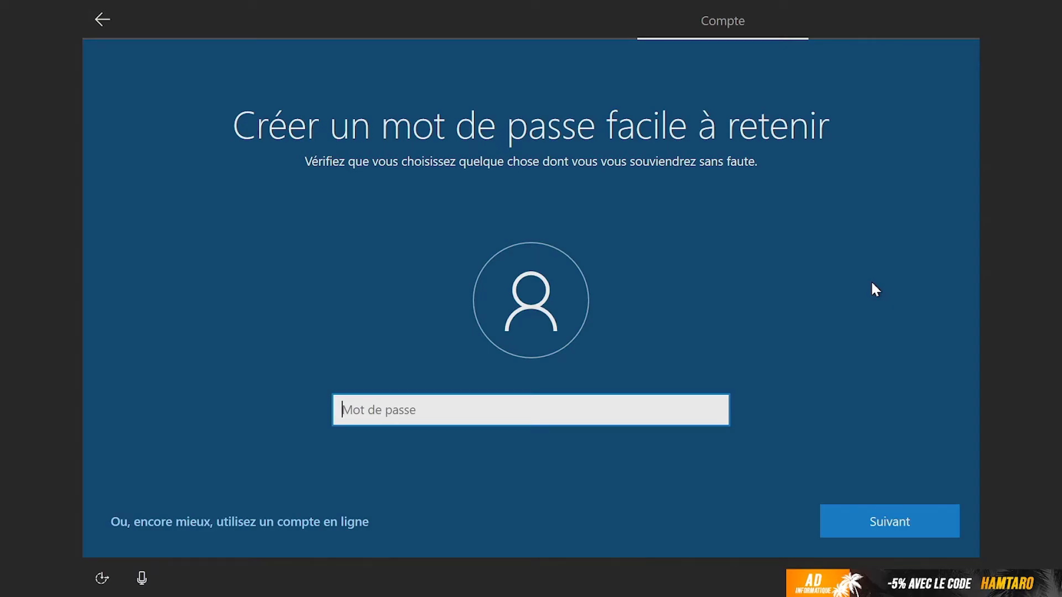
pyautogui.press('Return')
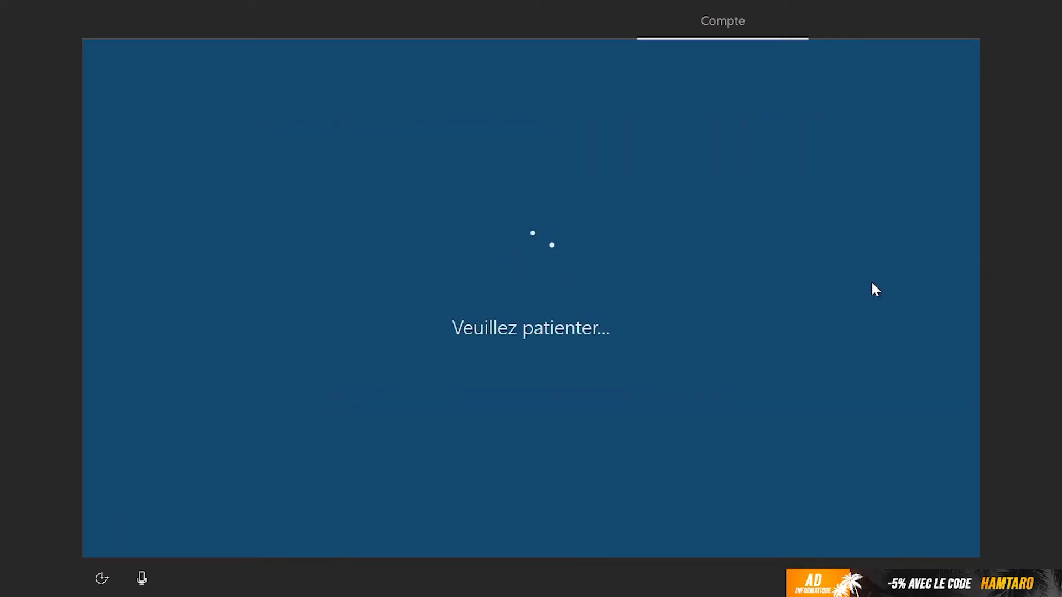
pyautogui.click(718, 470)
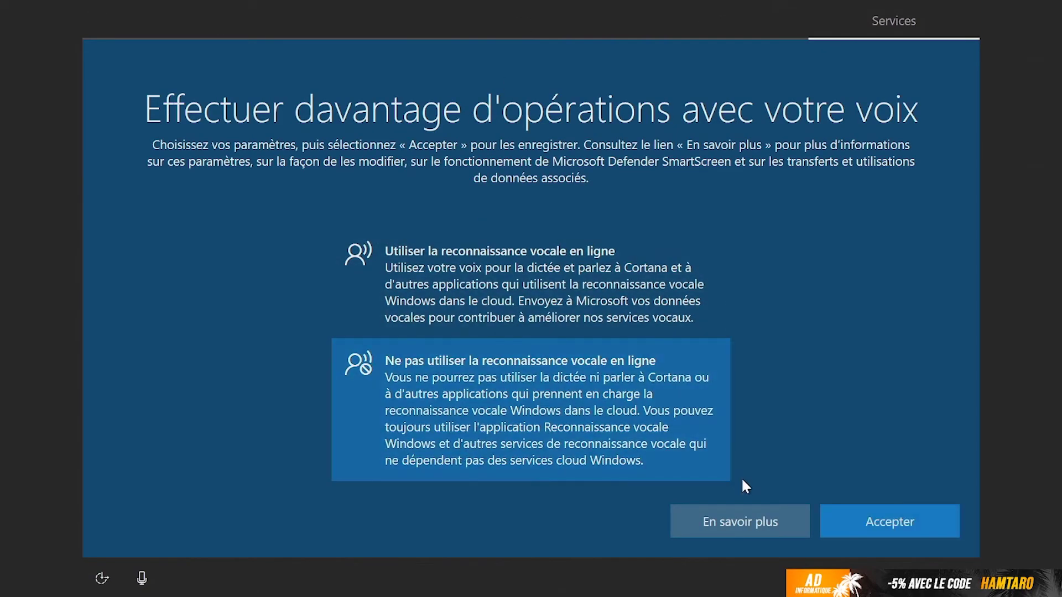
pyautogui.click(835, 529)
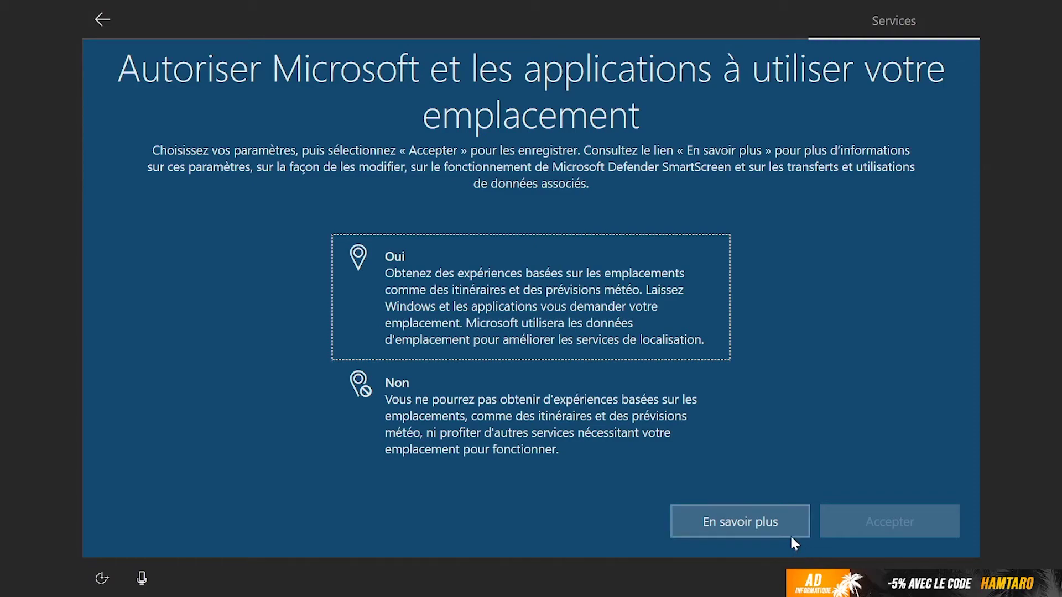
# - Refuse location use with Non, decline the service offered after it, and limit diagnostic data sent to Microsoft to Basique
pyautogui.click(413, 430)
pyautogui.click(830, 519)
pyautogui.click(443, 419)
pyautogui.press('Return')
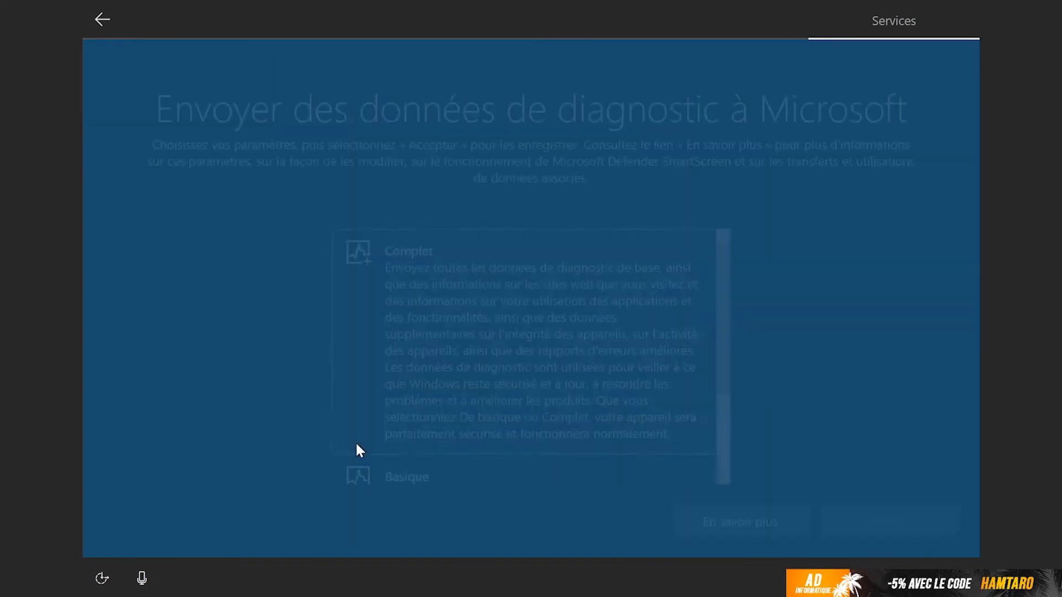
pyautogui.click(414, 476)
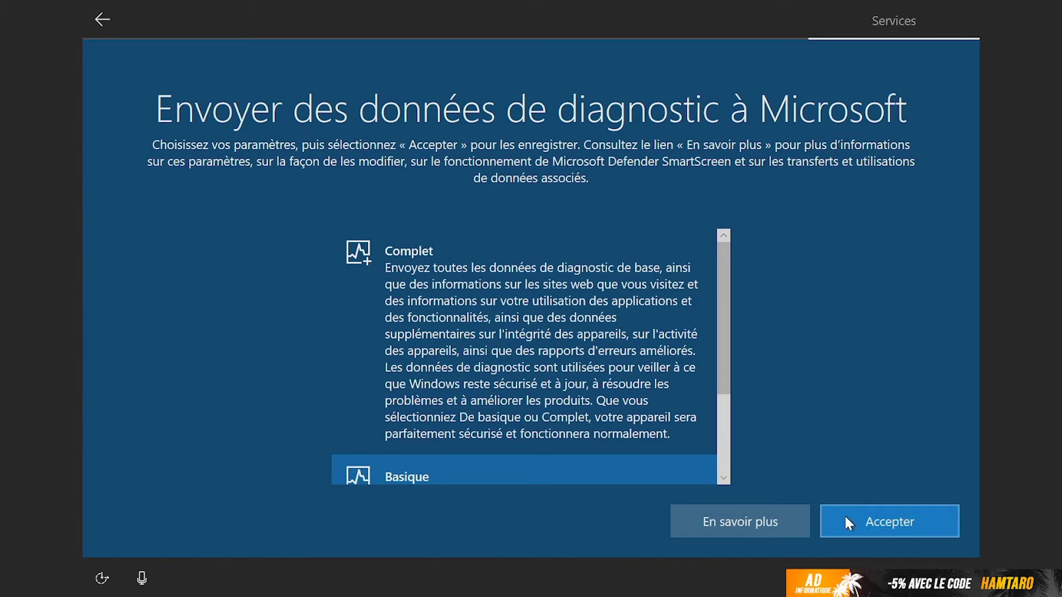
pyautogui.click(844, 517)
# - Decline the remaining privacy options and optional services to complete the Services pages of the Windows setup
pyautogui.click(615, 439)
pyautogui.press('Return')
pyautogui.click(880, 529)
pyautogui.click(628, 417)
pyautogui.click(906, 532)
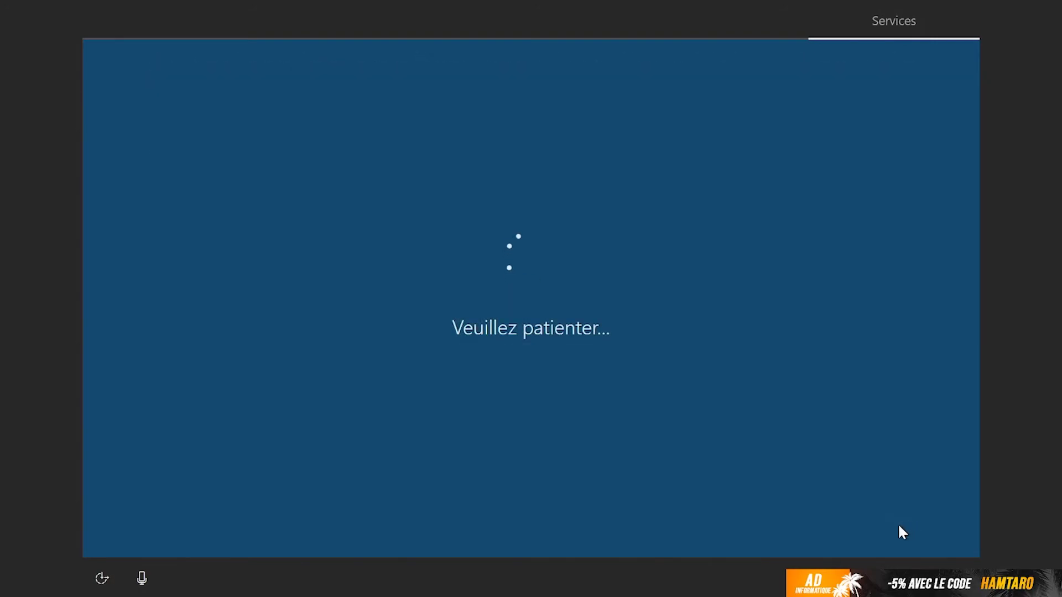
pyautogui.click(790, 524)
pyautogui.click(788, 522)
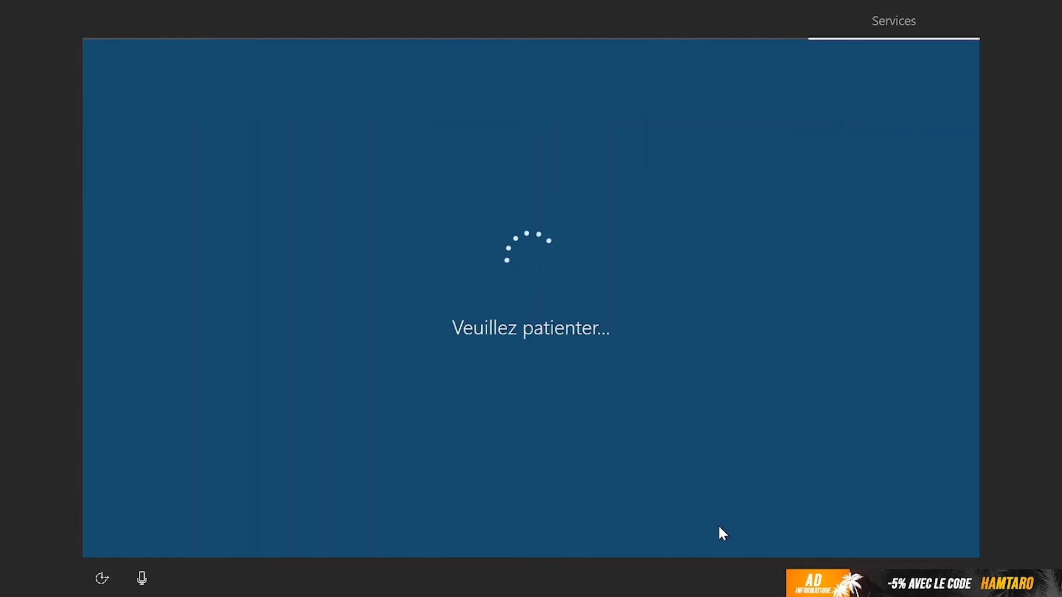